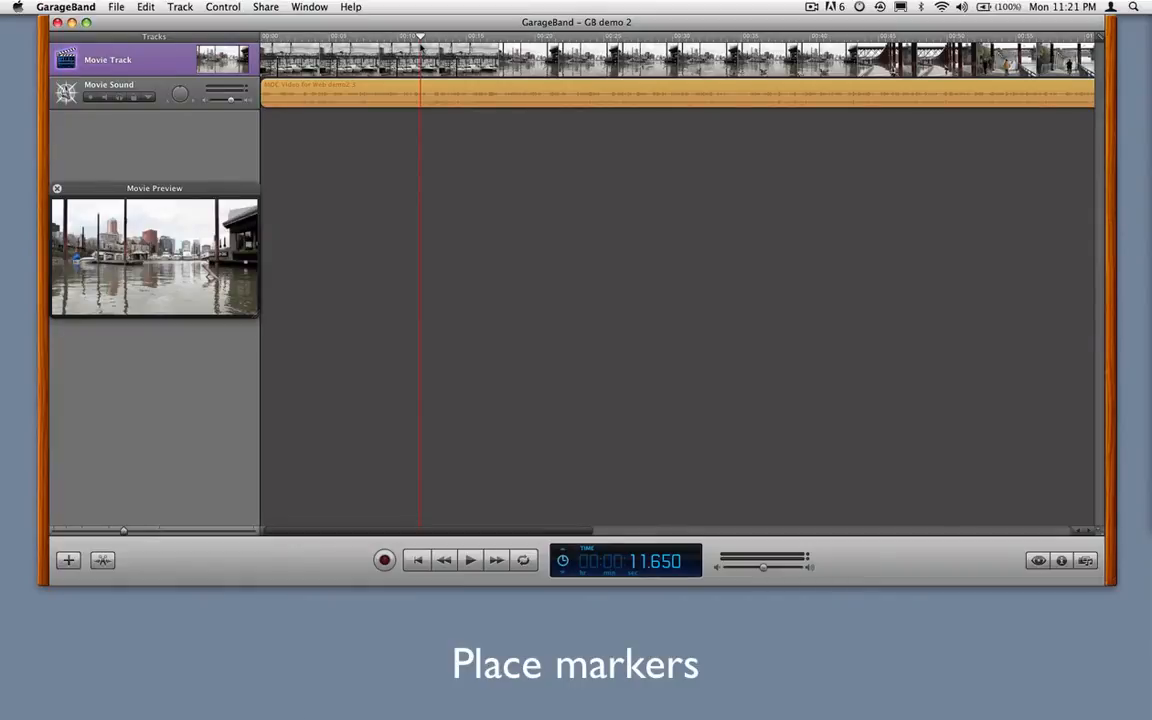
# Add a marker at the playhead and give it the chapter title "lapping water" in the movie markers list.
pyautogui.click(141, 8)
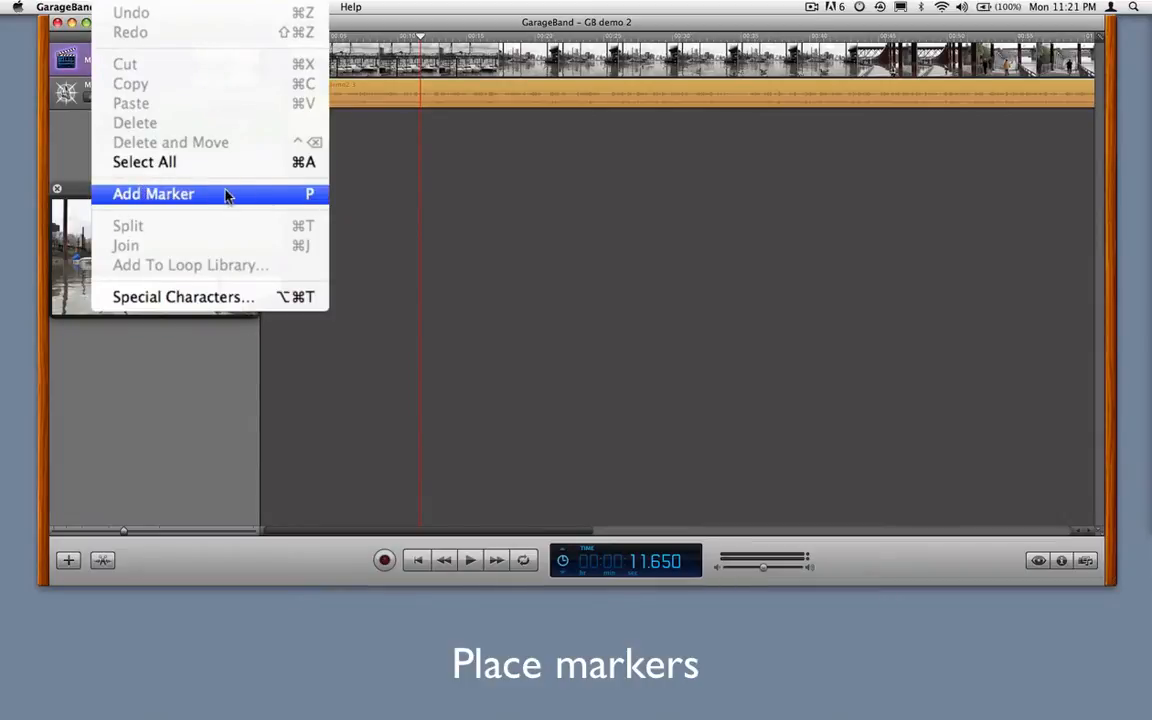
pyautogui.click(309, 196)
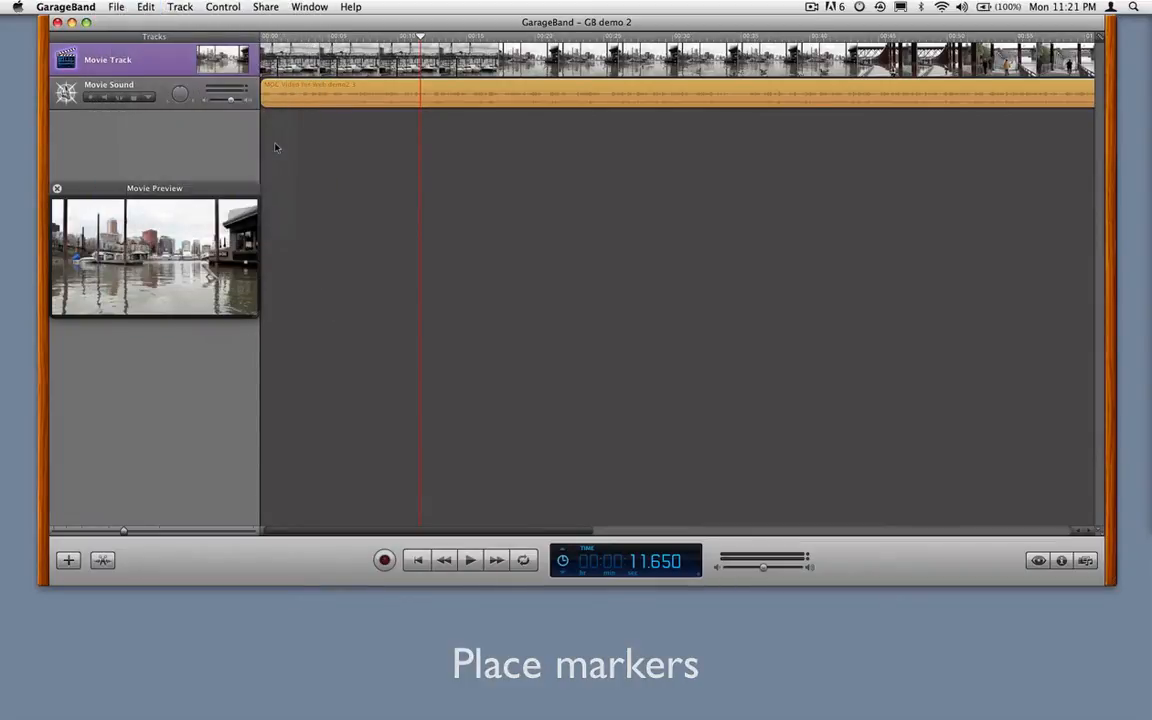
pyautogui.click(104, 561)
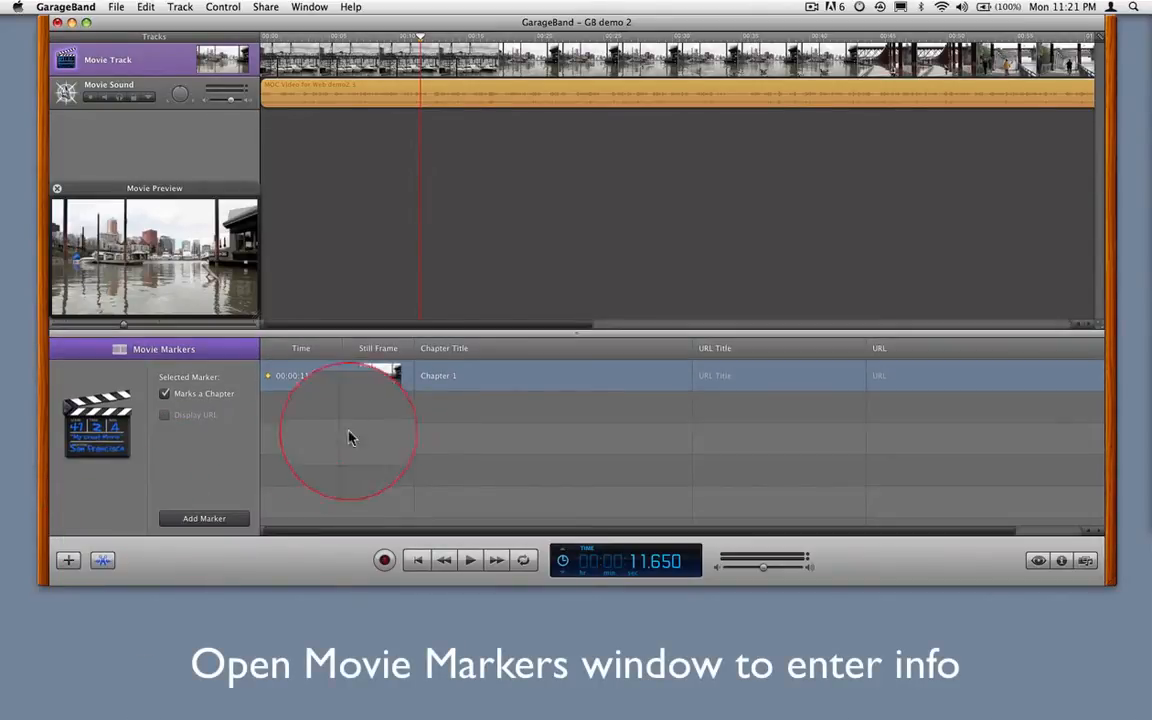
pyautogui.doubleClick(423, 377)
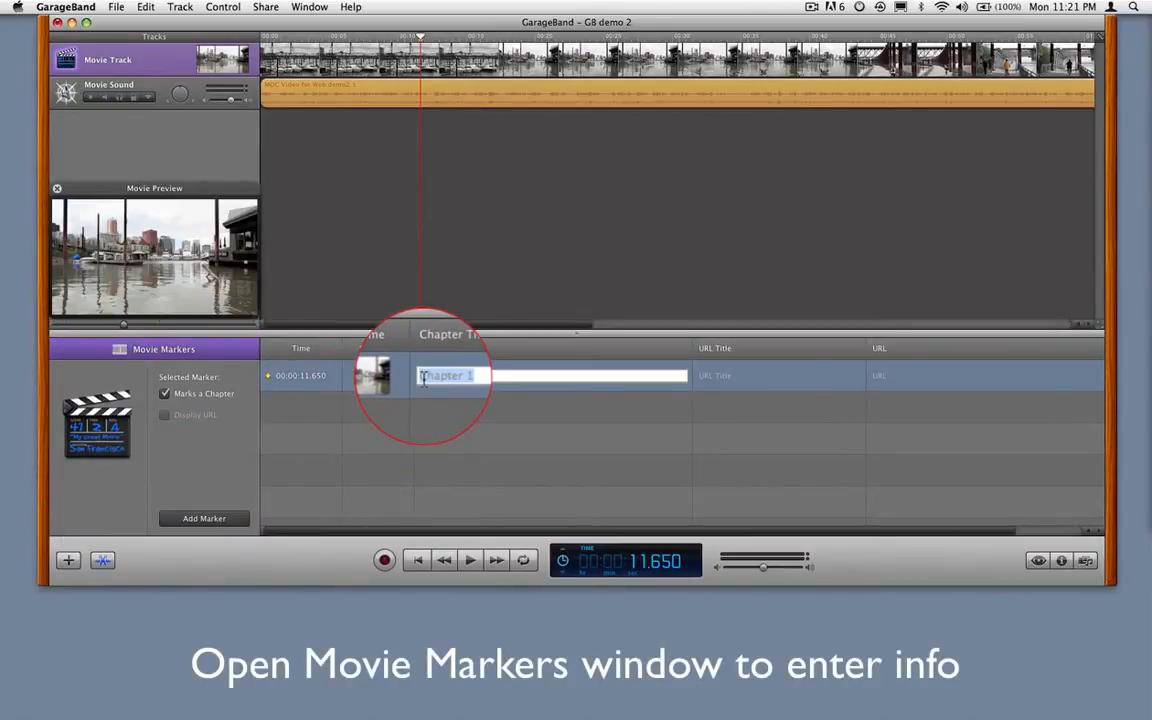
pyautogui.write('lapping wat')
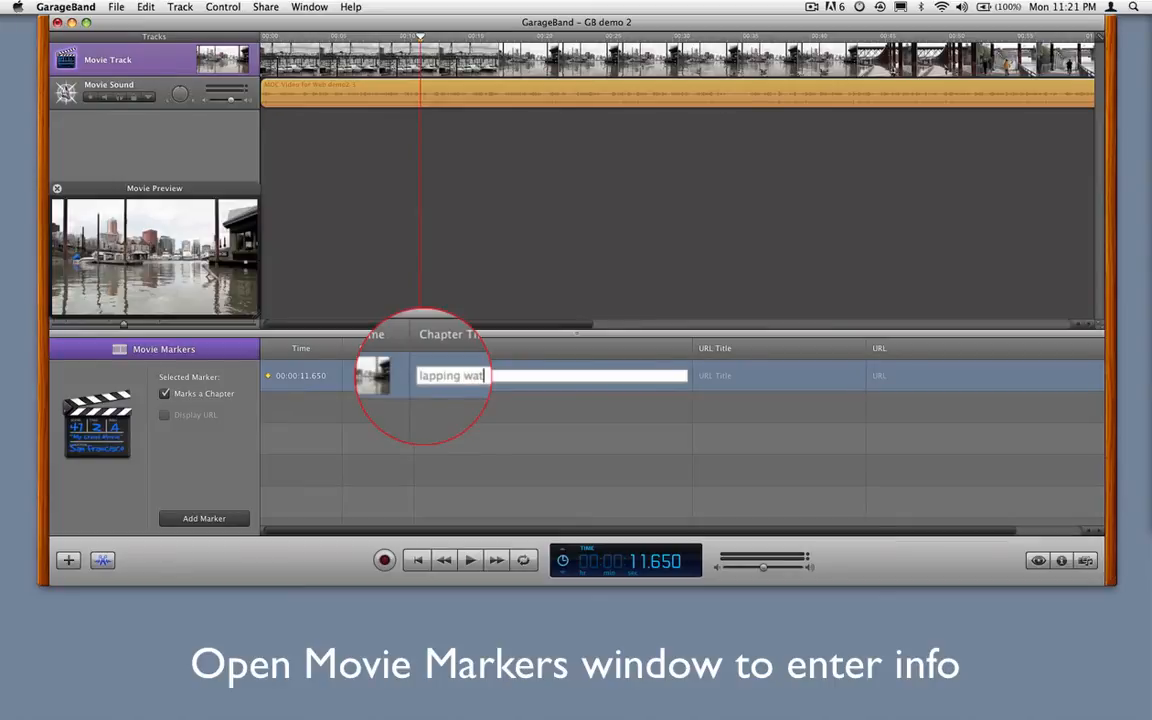
pyautogui.write('er')
pyautogui.press('Return')
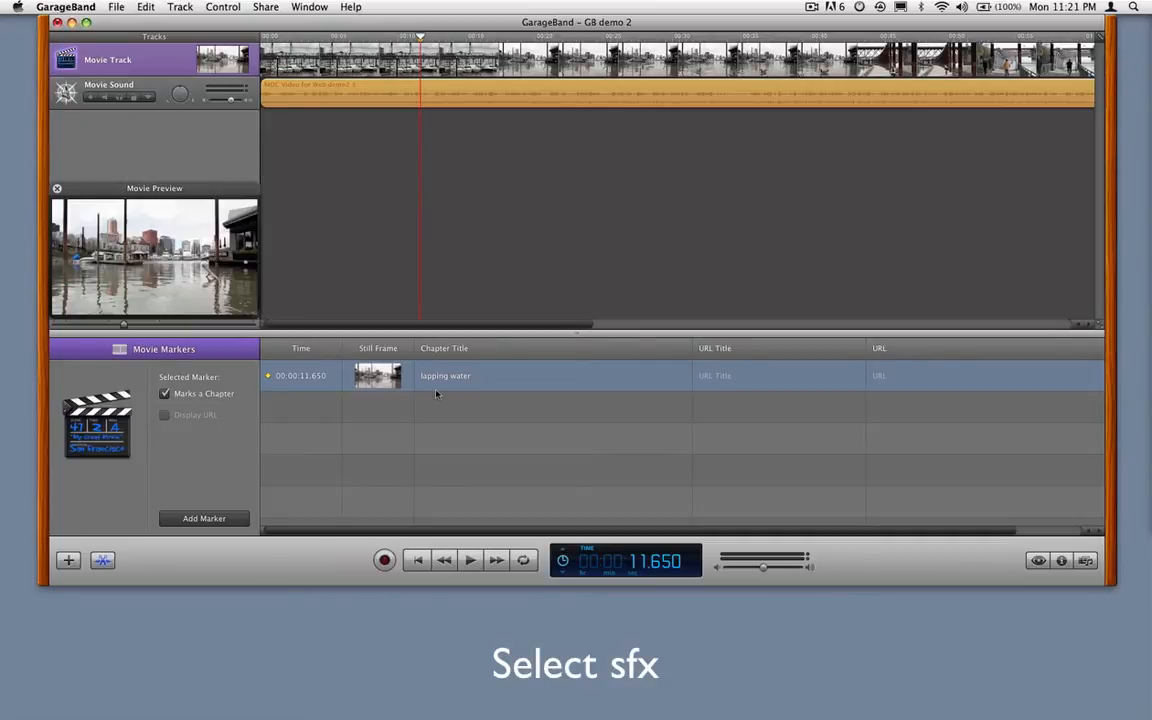
# Examine the Media Browser and the Loop Browser's column view by moods, its music keyword view and its podcast sounds view.
pyautogui.click(1038, 562)
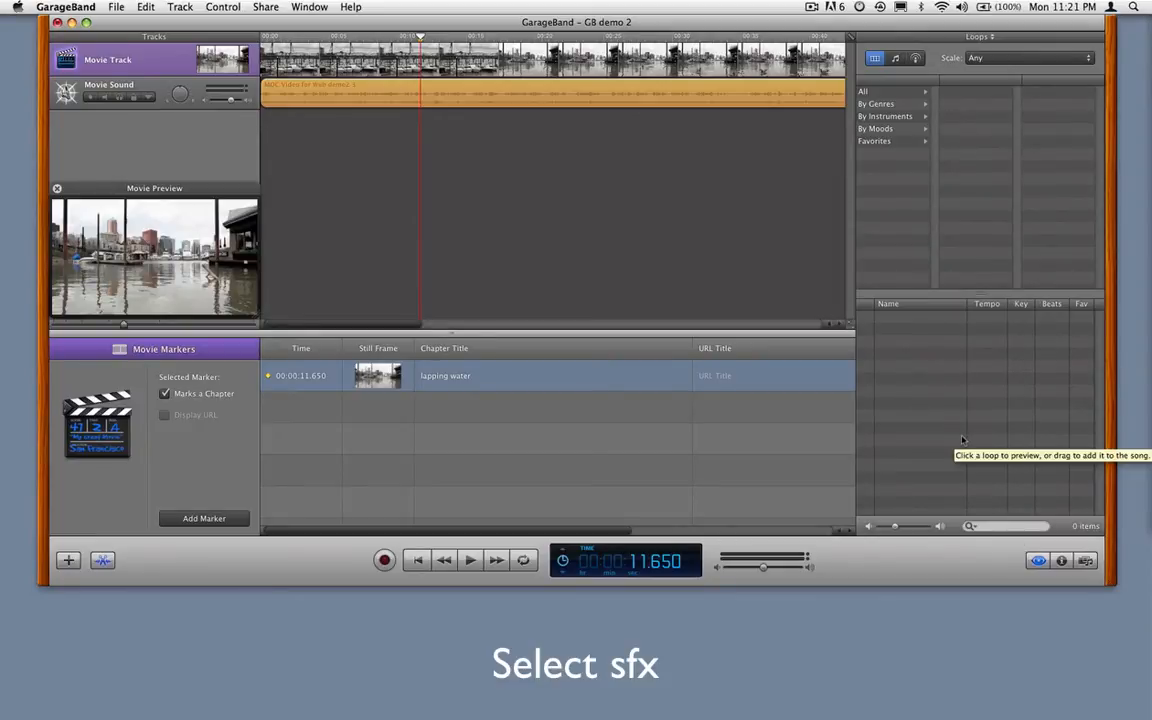
pyautogui.click(1087, 562)
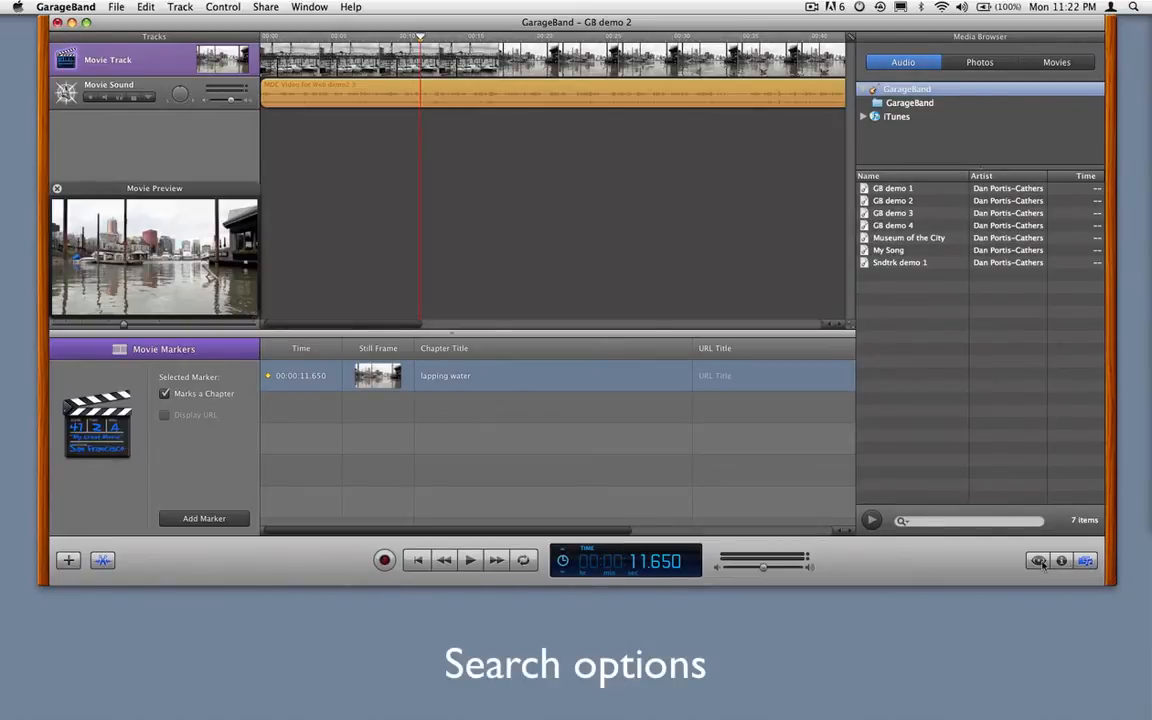
pyautogui.click(1040, 561)
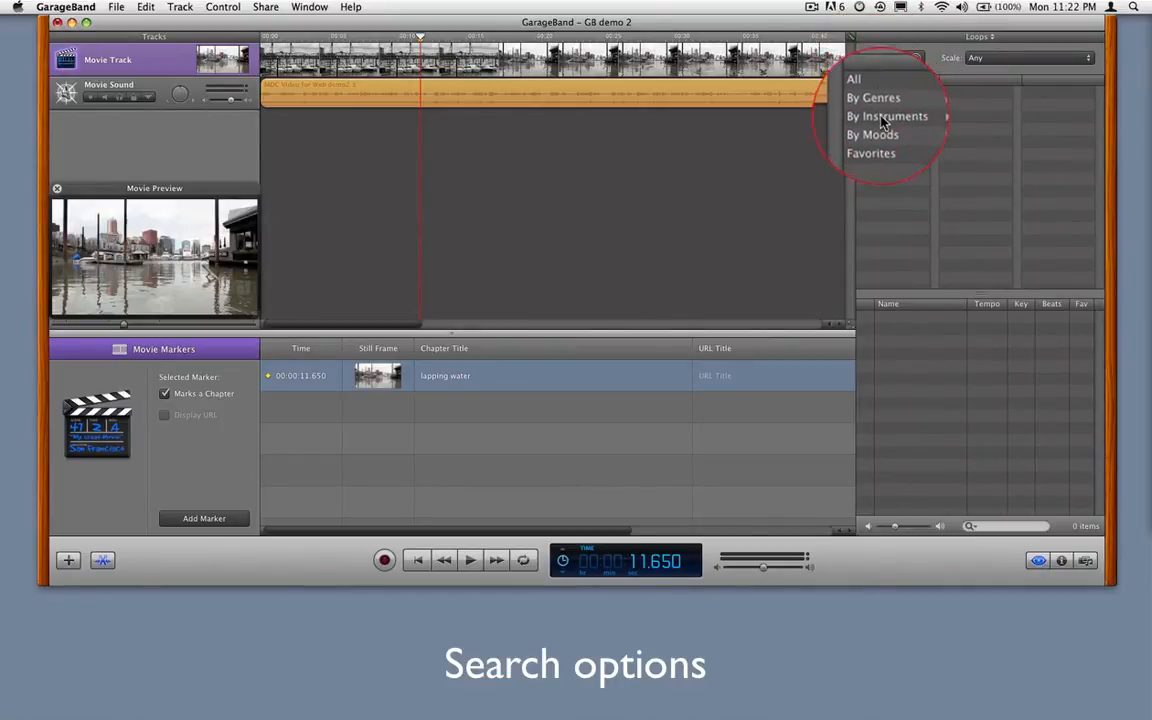
pyautogui.click(879, 132)
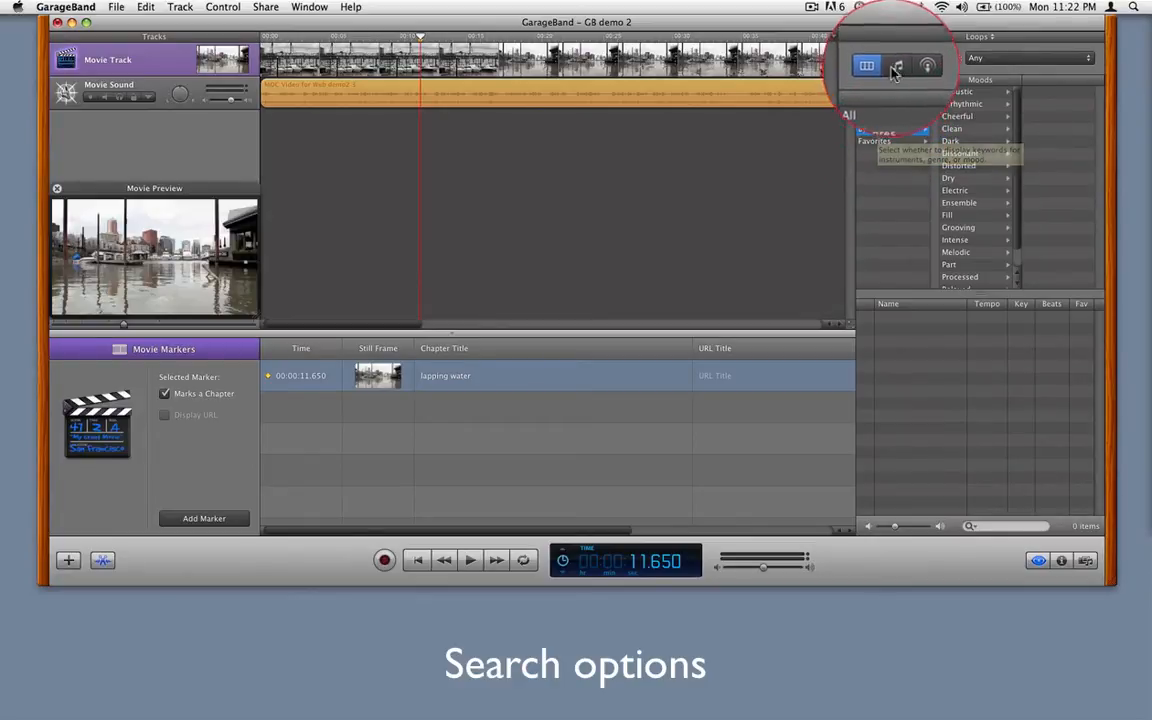
pyautogui.click(896, 72)
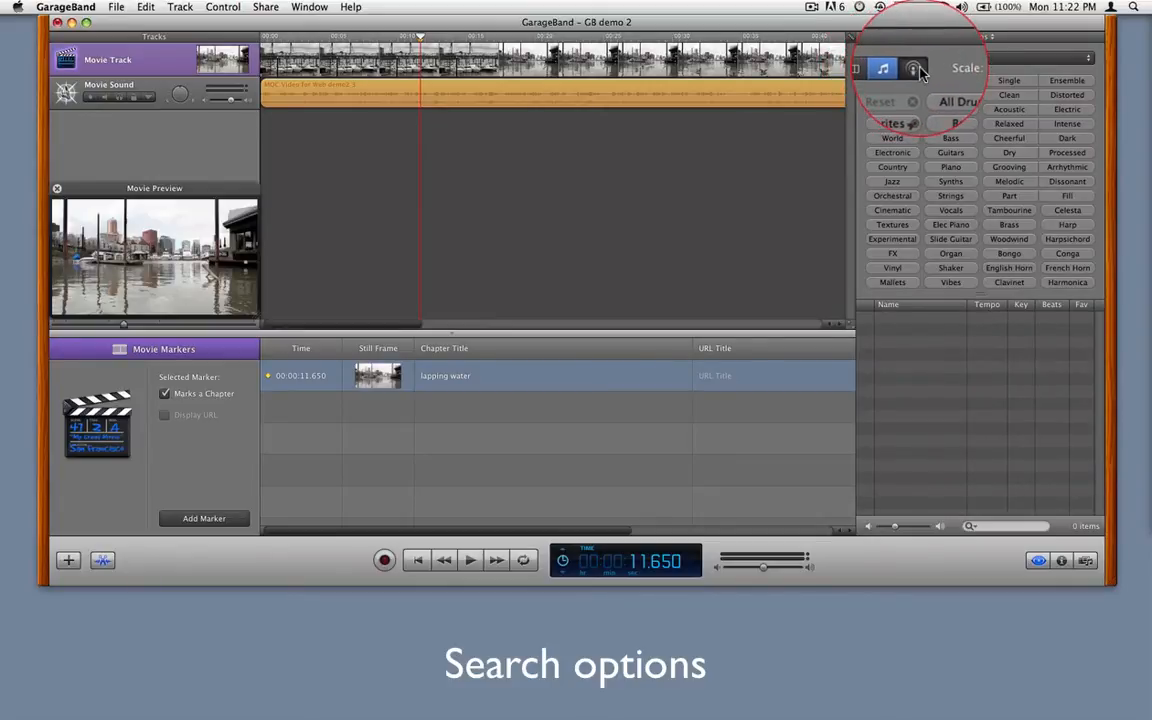
pyautogui.click(914, 70)
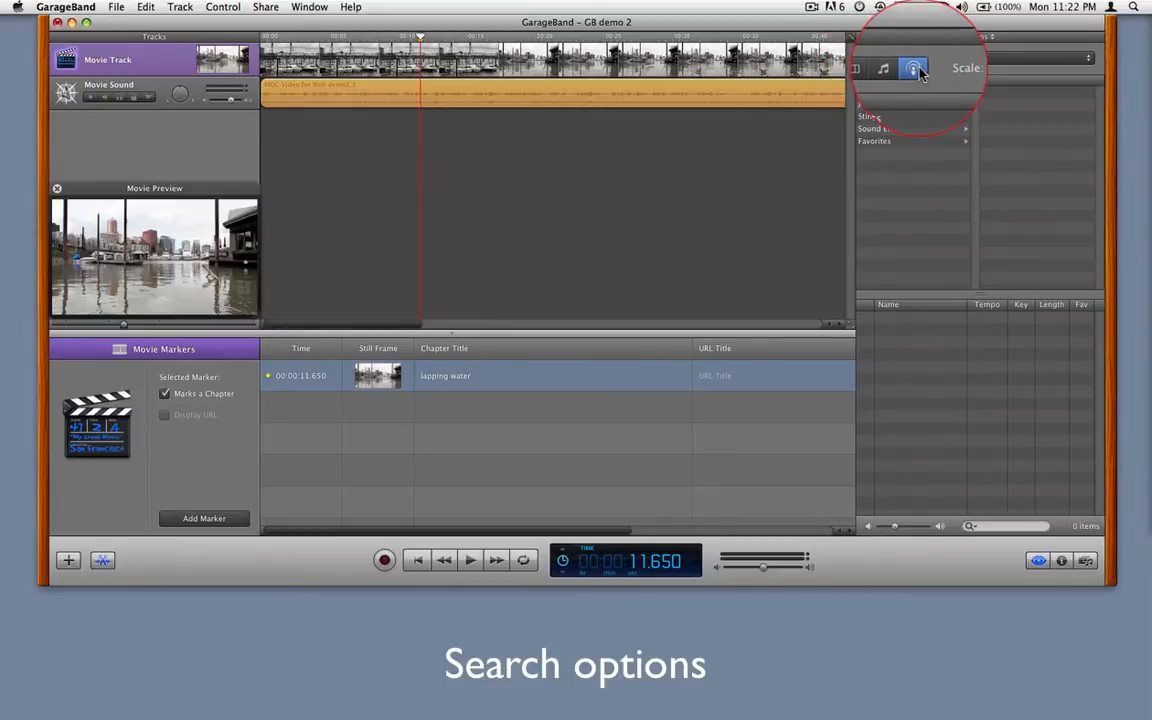
# Examine the Sound Effects and Jingles categories and the choice of loop collections, keeping all collections shown.
pyautogui.click(870, 131)
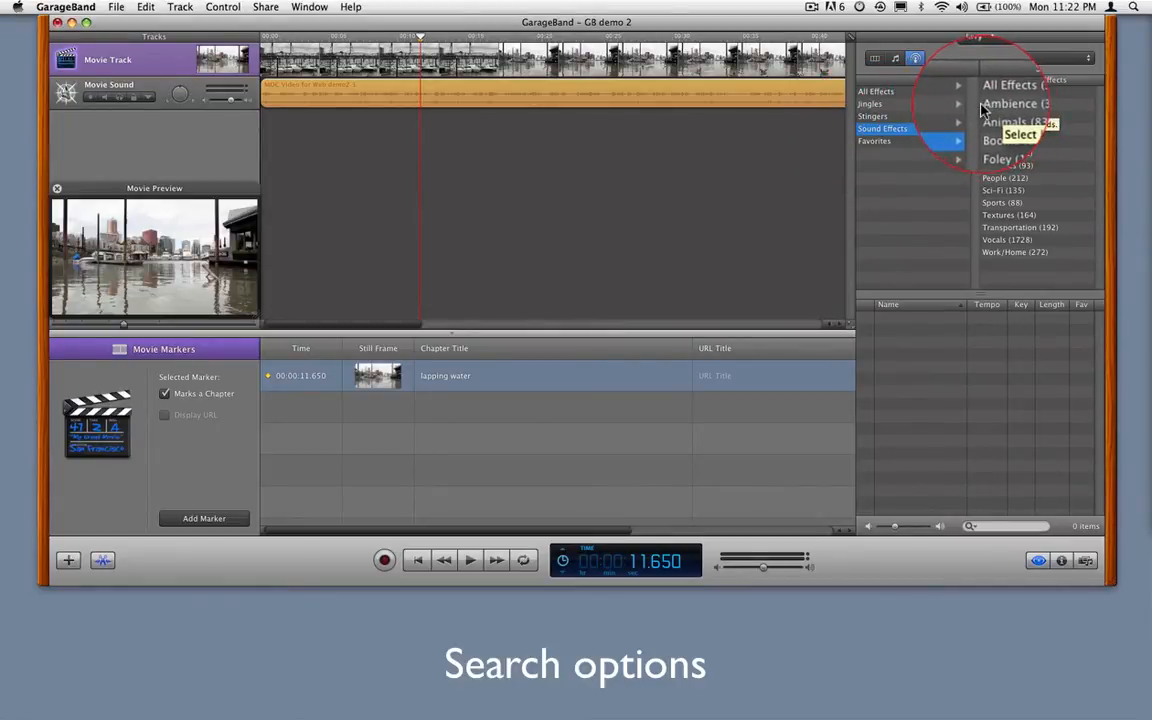
pyautogui.click(872, 105)
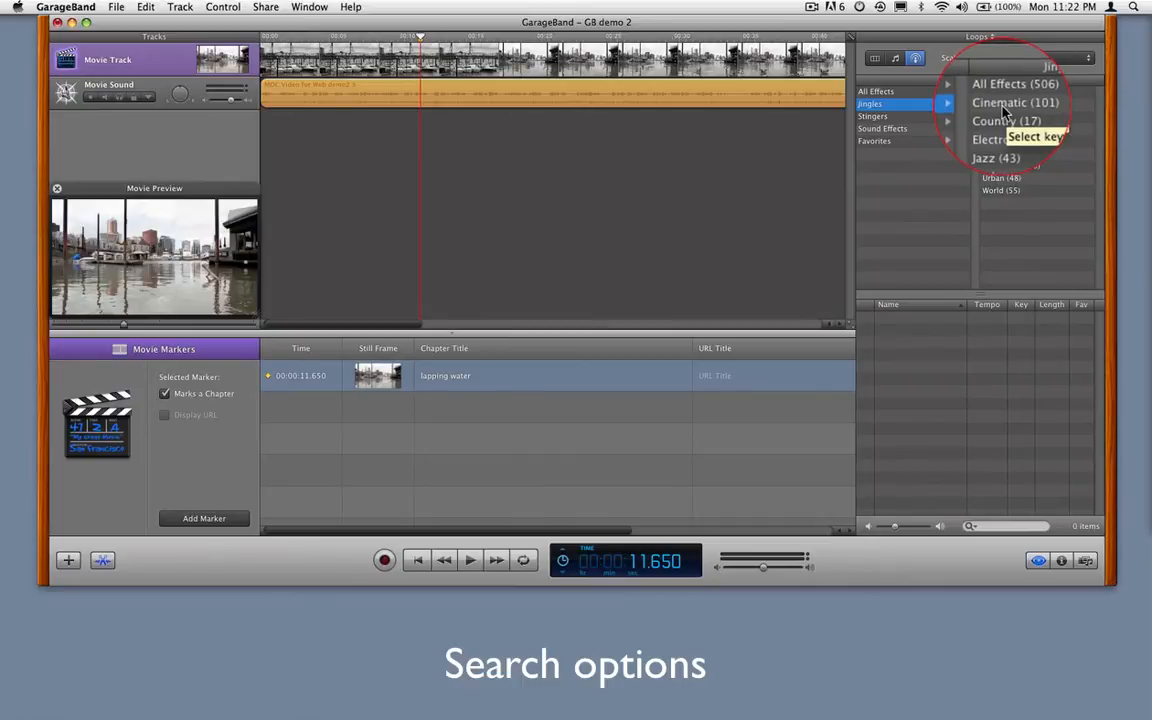
pyautogui.click(970, 60)
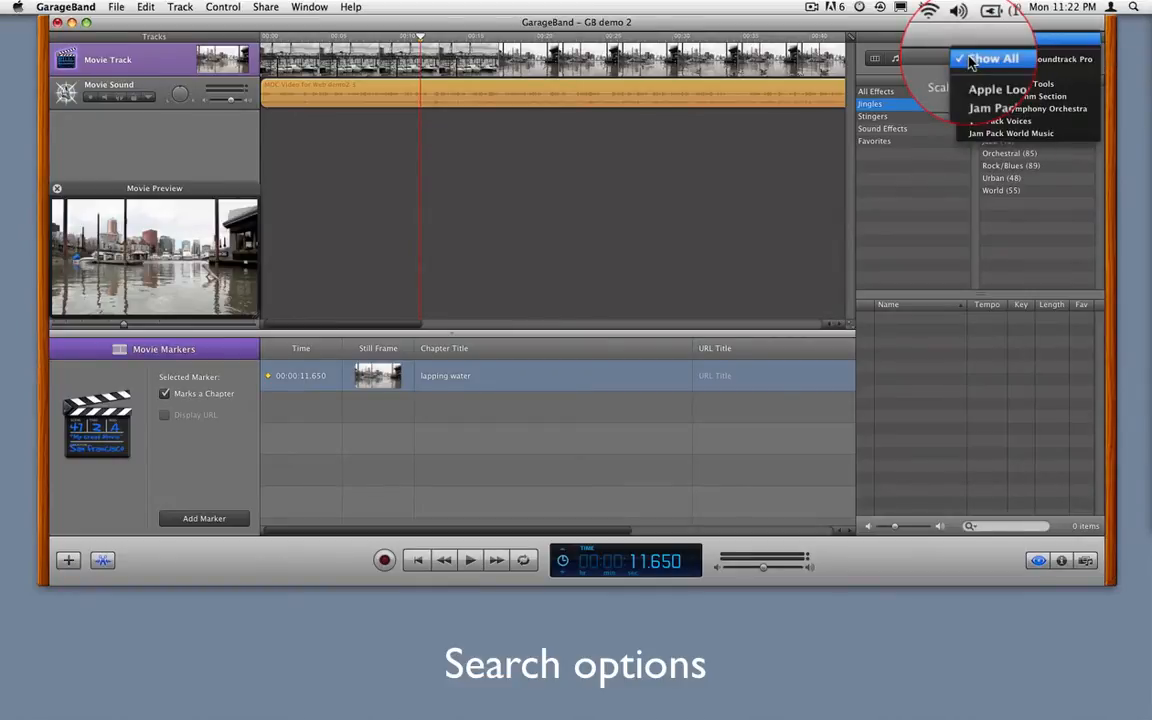
pyautogui.click(970, 60)
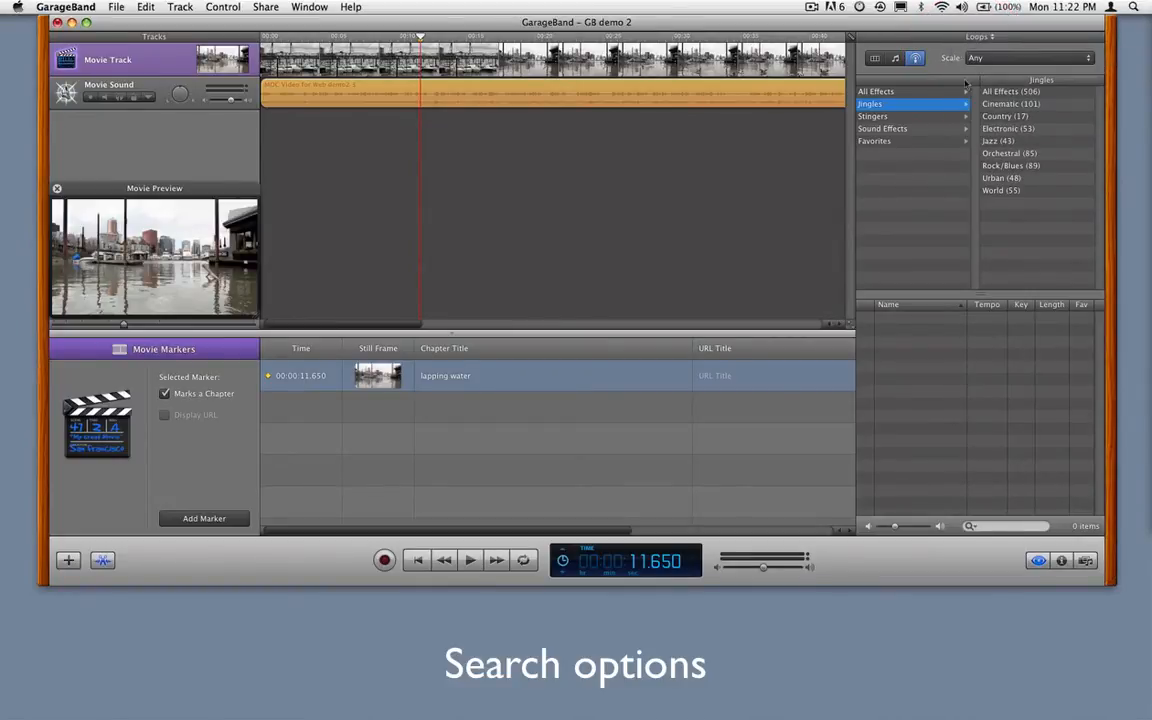
# Search the podcast sounds for "bird".
pyautogui.click(1001, 526)
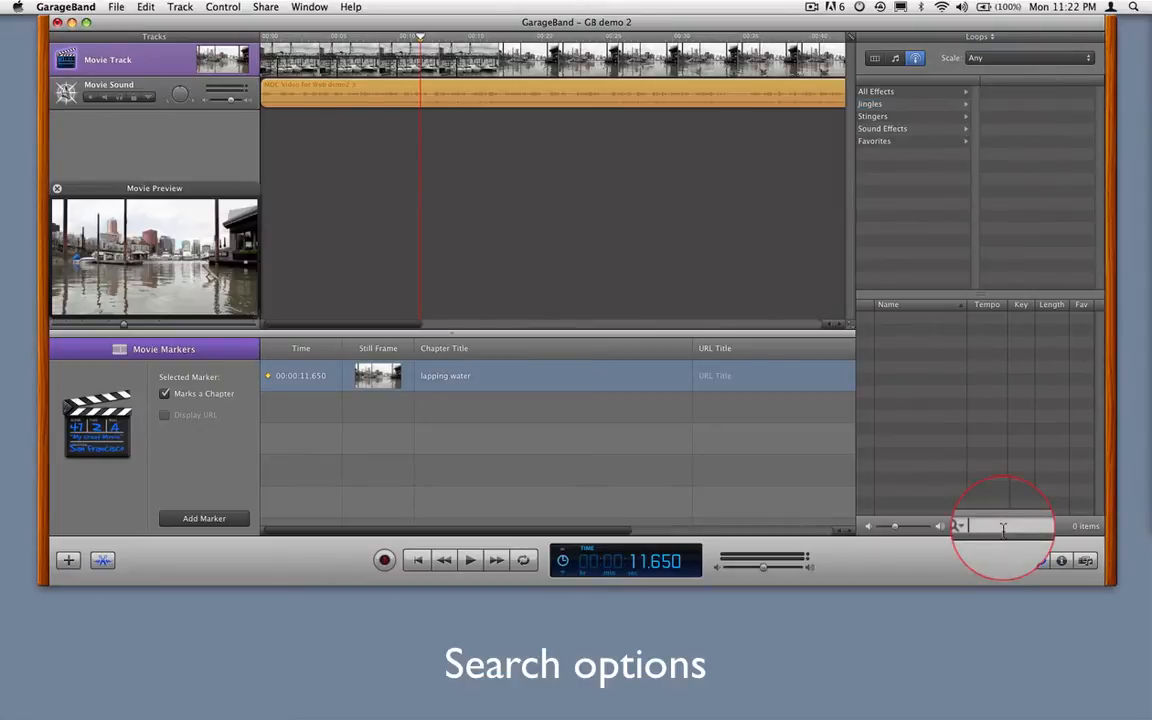
pyautogui.write('bird')
pyautogui.press('Return')
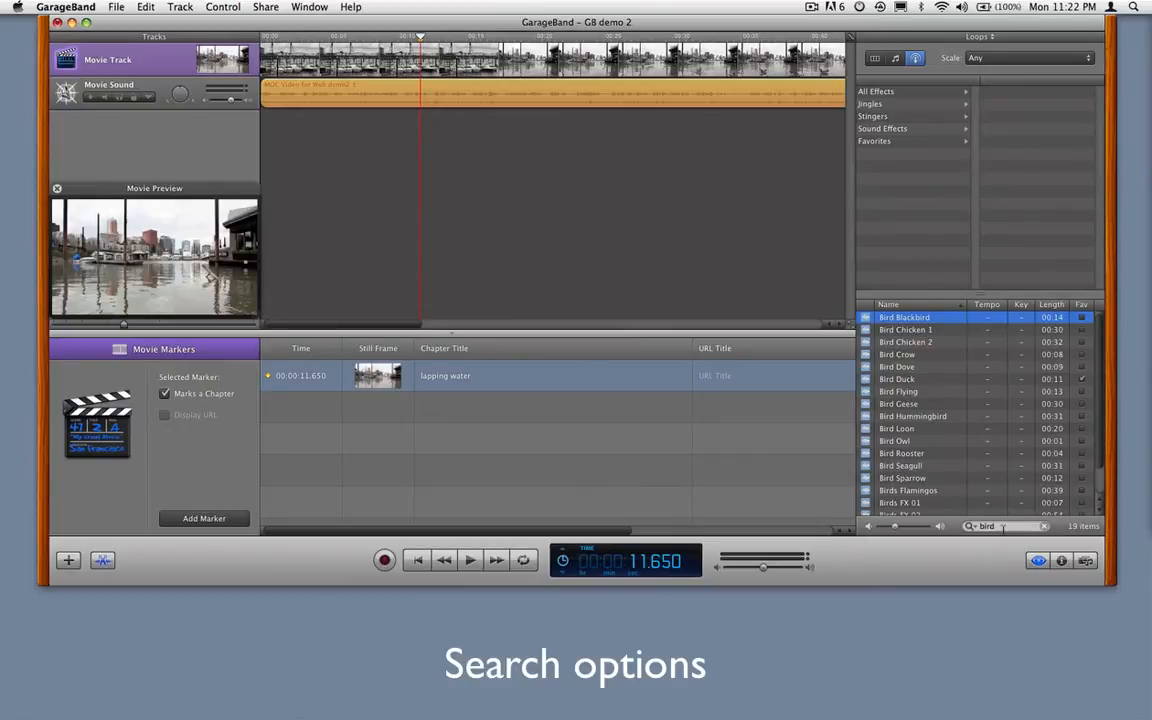
# Look through the Media Browser's iTunes and GarageBand audio, its photos and its movies.
pyautogui.click(1086, 561)
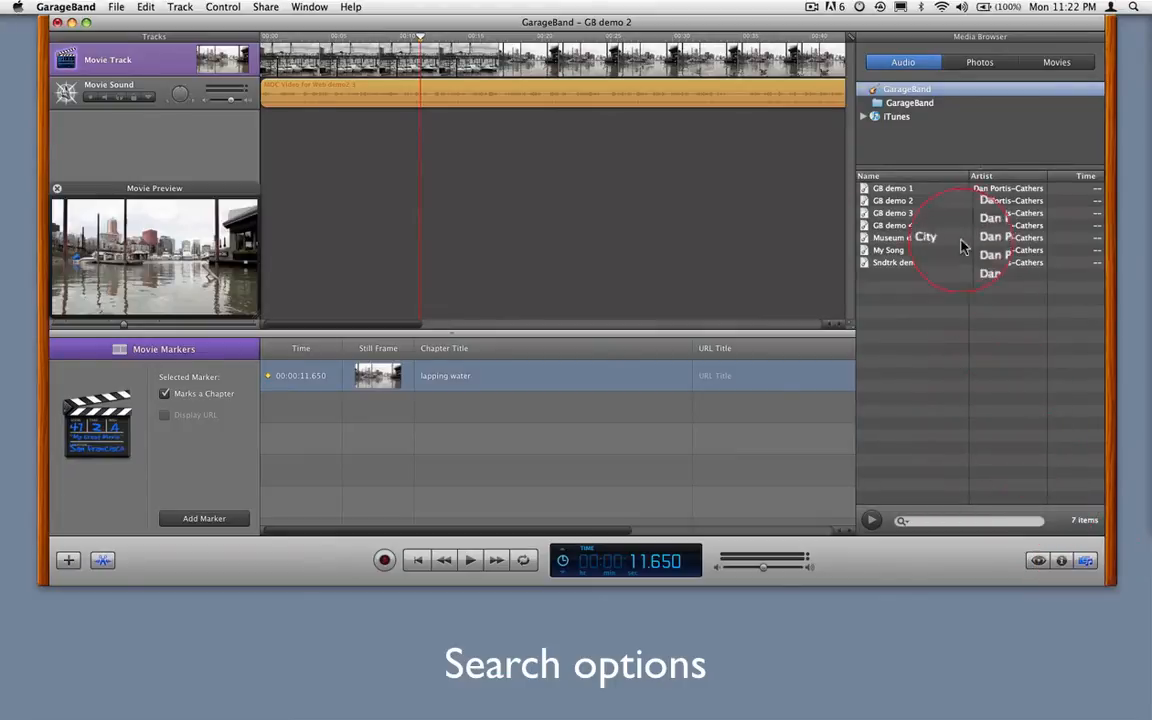
pyautogui.click(900, 119)
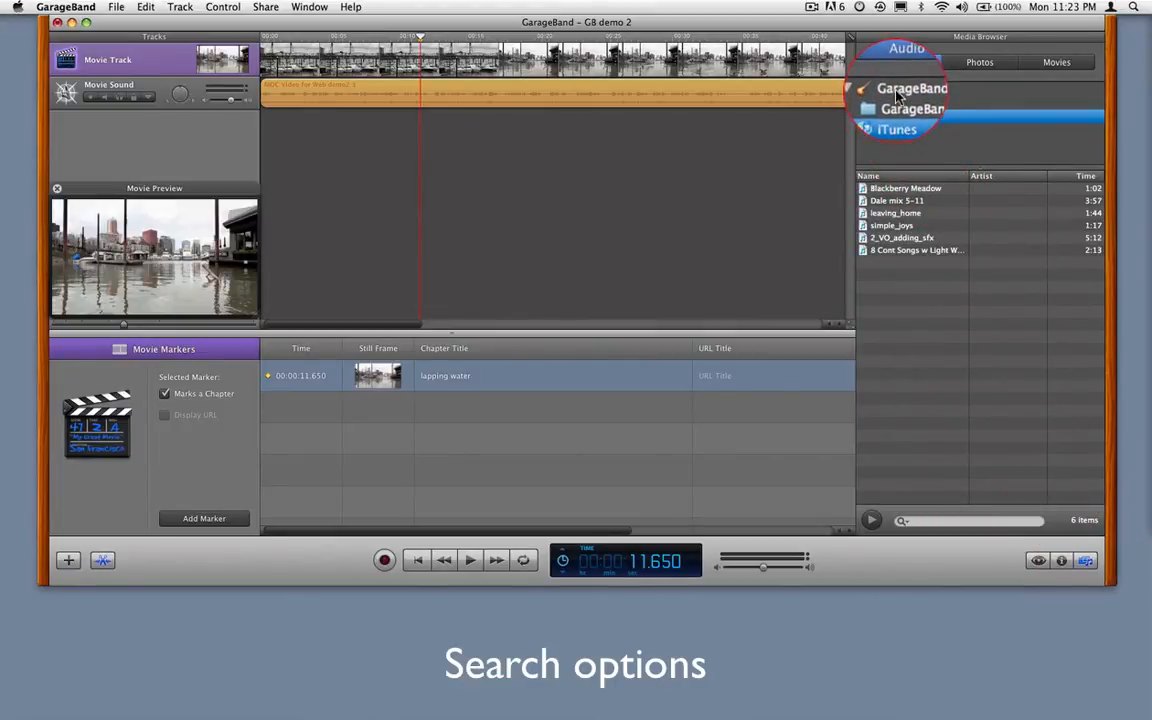
pyautogui.click(897, 93)
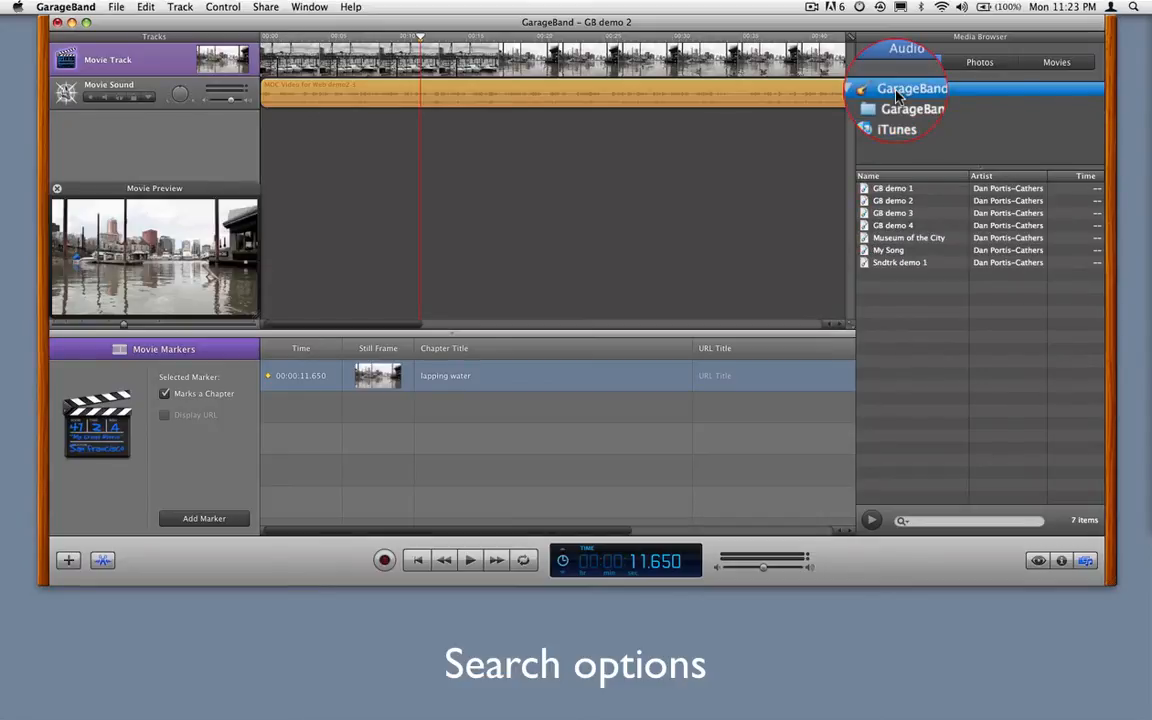
pyautogui.click(972, 63)
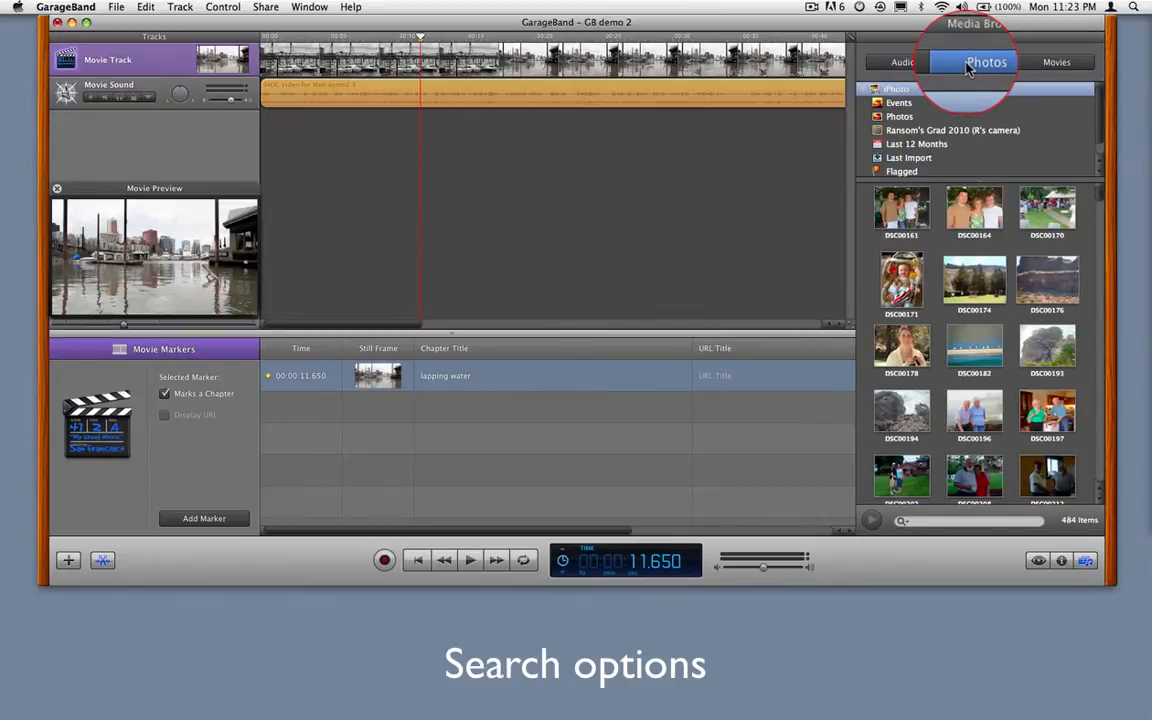
pyautogui.click(1043, 64)
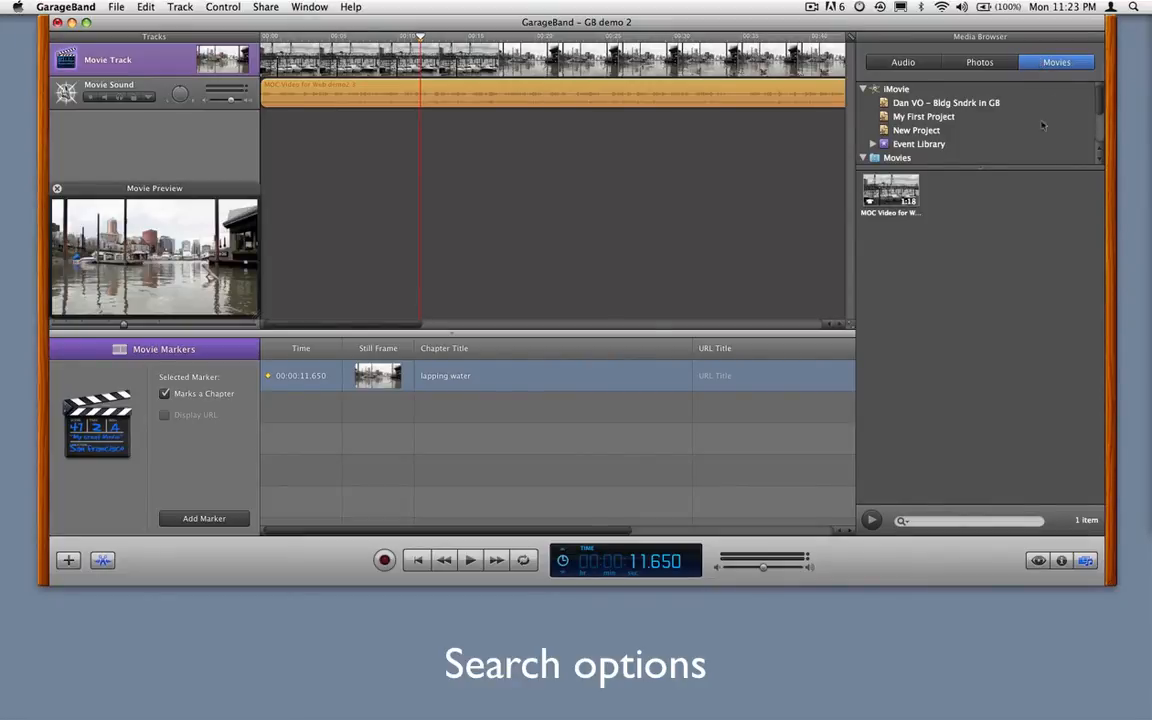
# Return to the Loop Browser and list all effects stored under Favorites.
pyautogui.click(1039, 560)
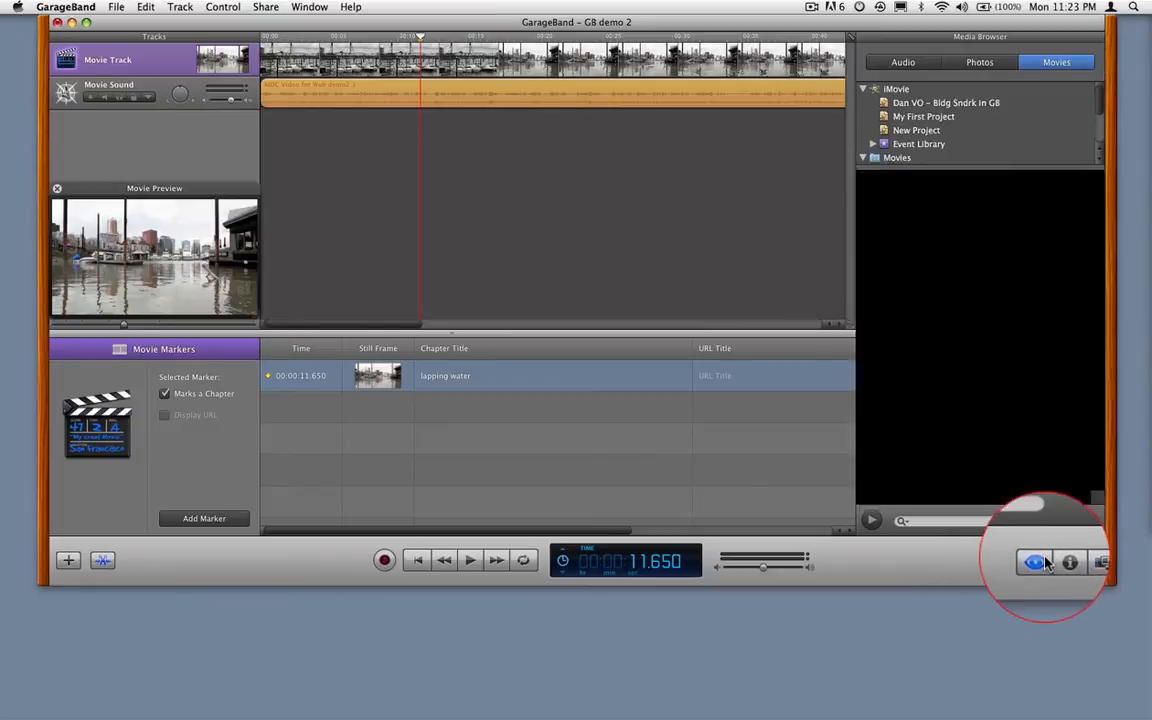
pyautogui.moveTo(903, 317); pyautogui.dragTo(888, 145)
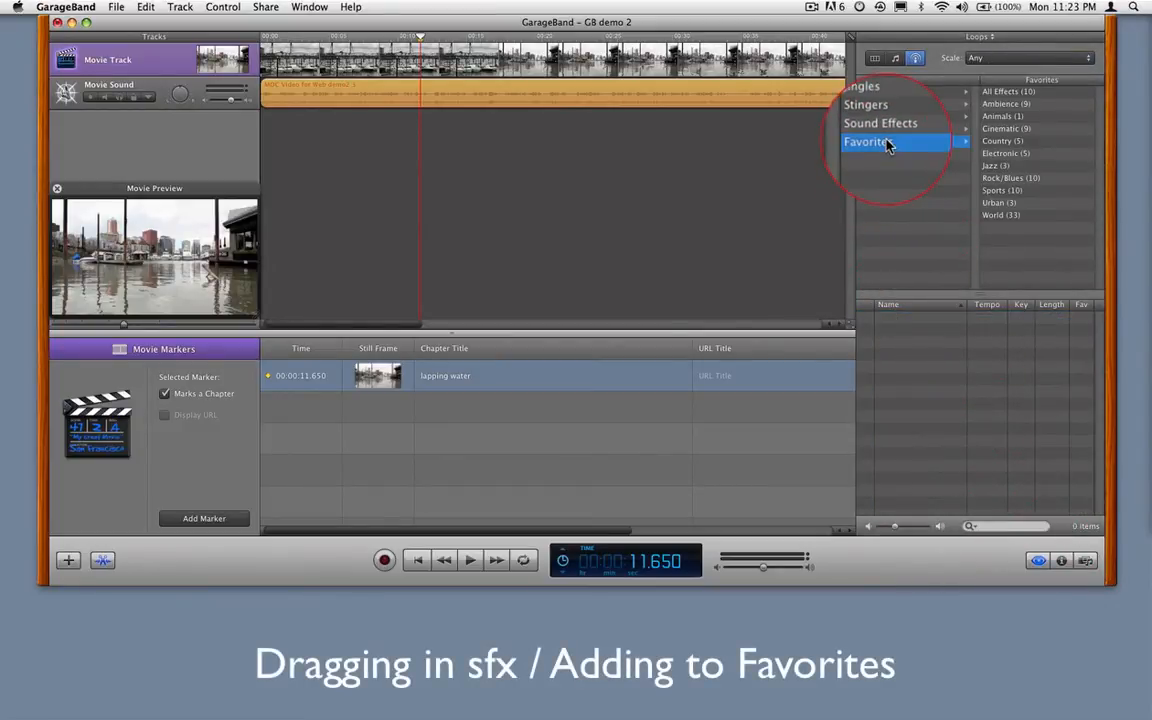
pyautogui.click(996, 93)
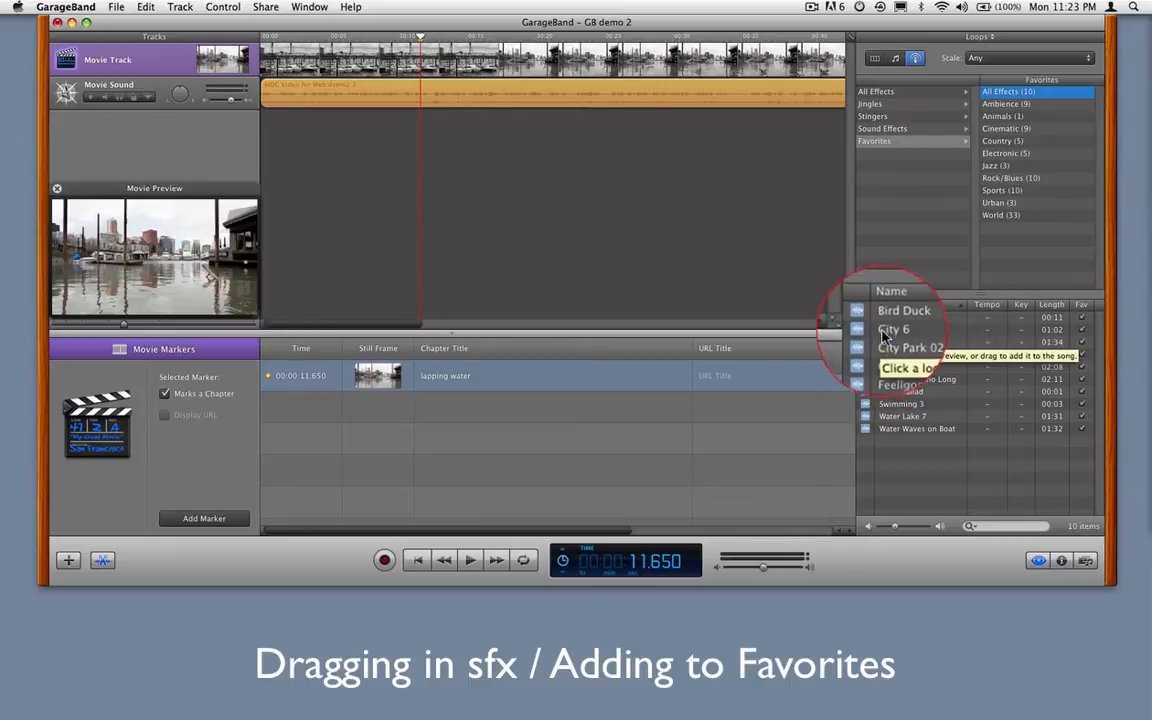
# Mark the Alligator Growl sound effect from the Animals category as a favorite, and list all effects under Favorites.
pyautogui.click(873, 132)
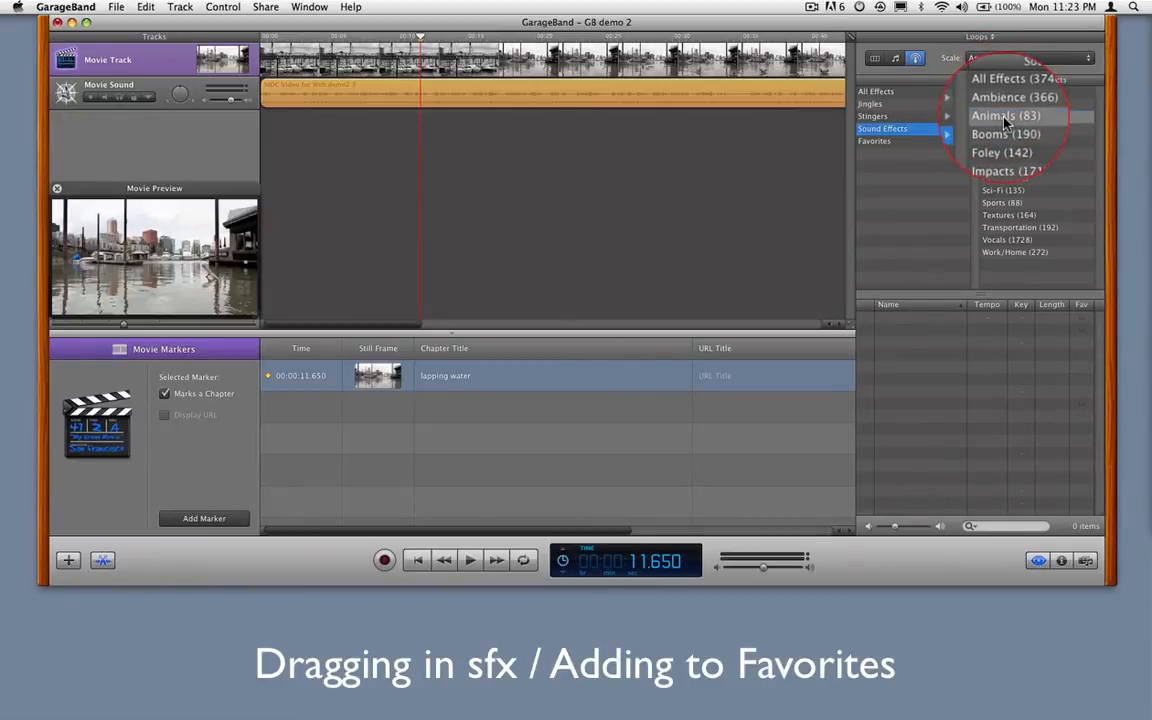
pyautogui.click(995, 116)
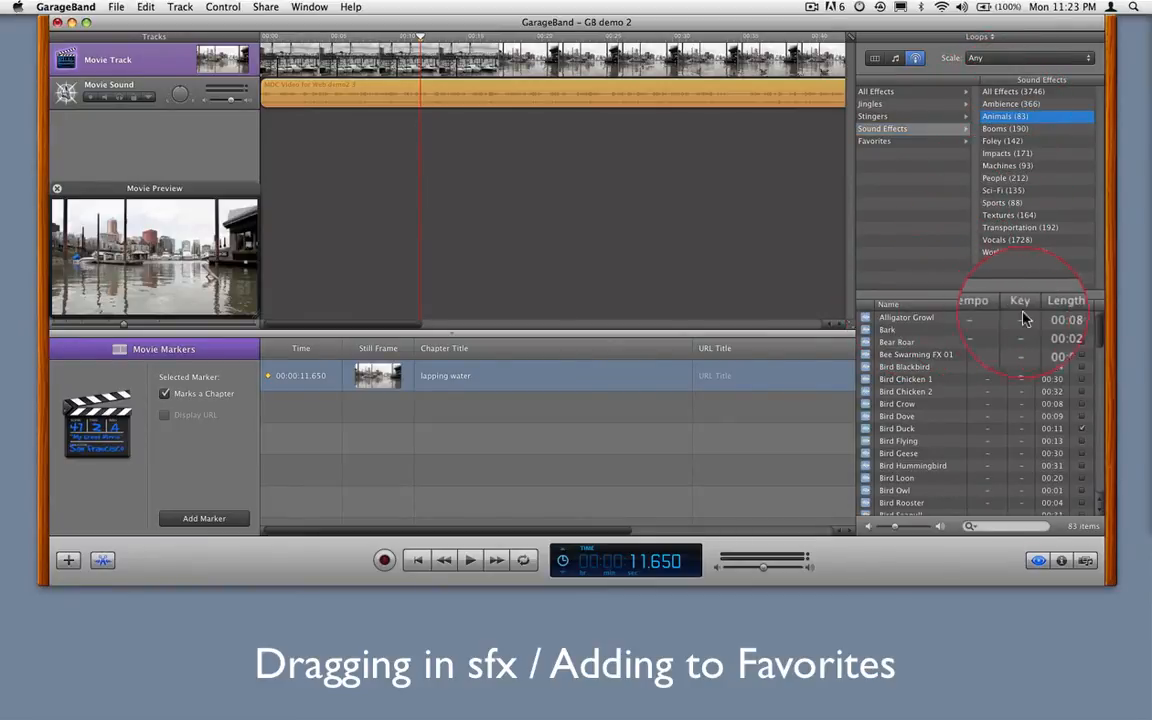
pyautogui.click(1081, 318)
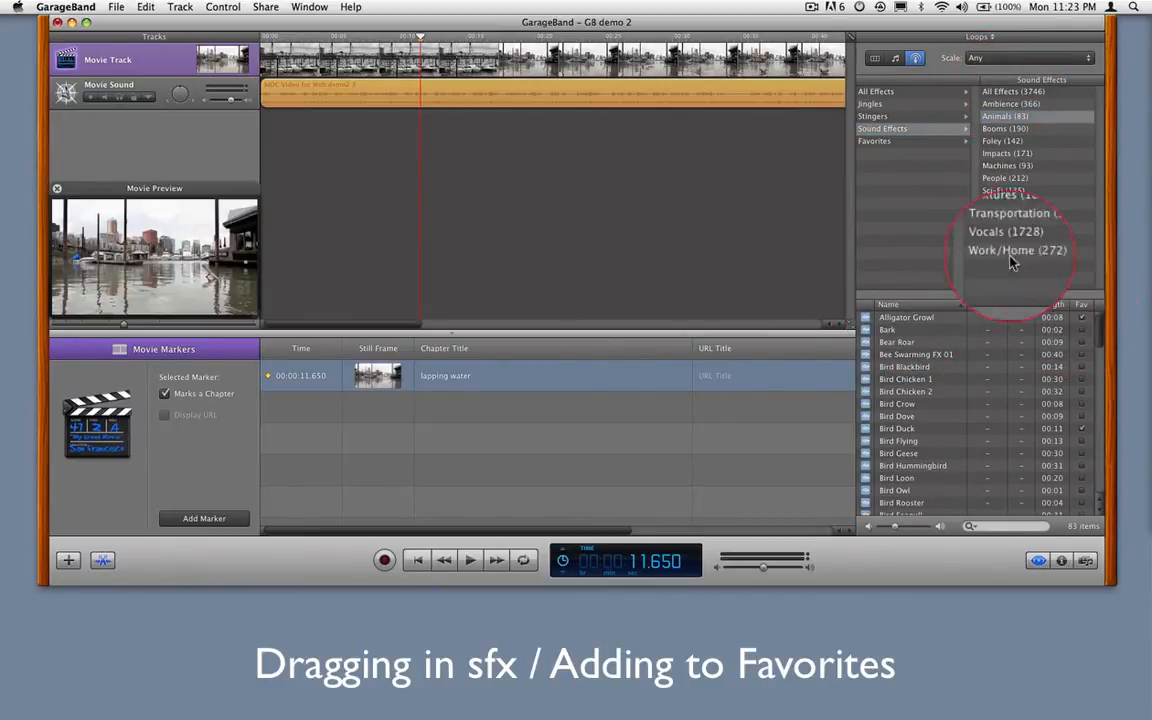
pyautogui.click(884, 142)
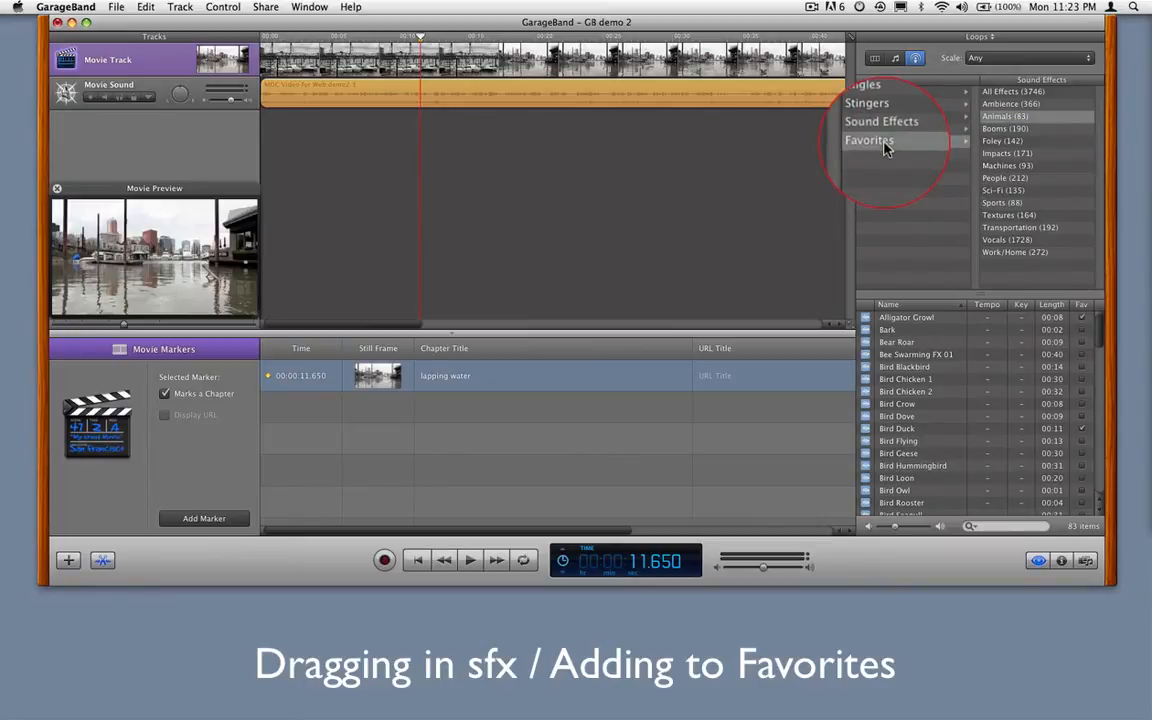
pyautogui.click(993, 90)
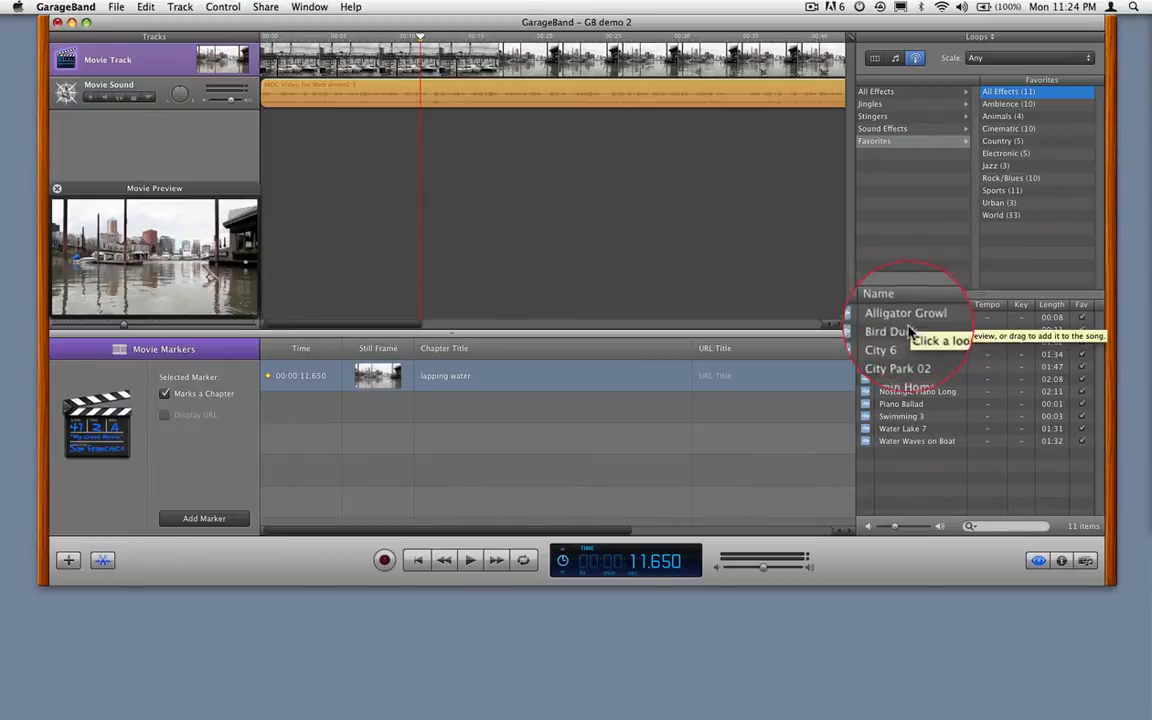
# Place the Water Waves on Boat effect on its own track starting at the playhead, and add a new basic track.
pyautogui.click(881, 447)
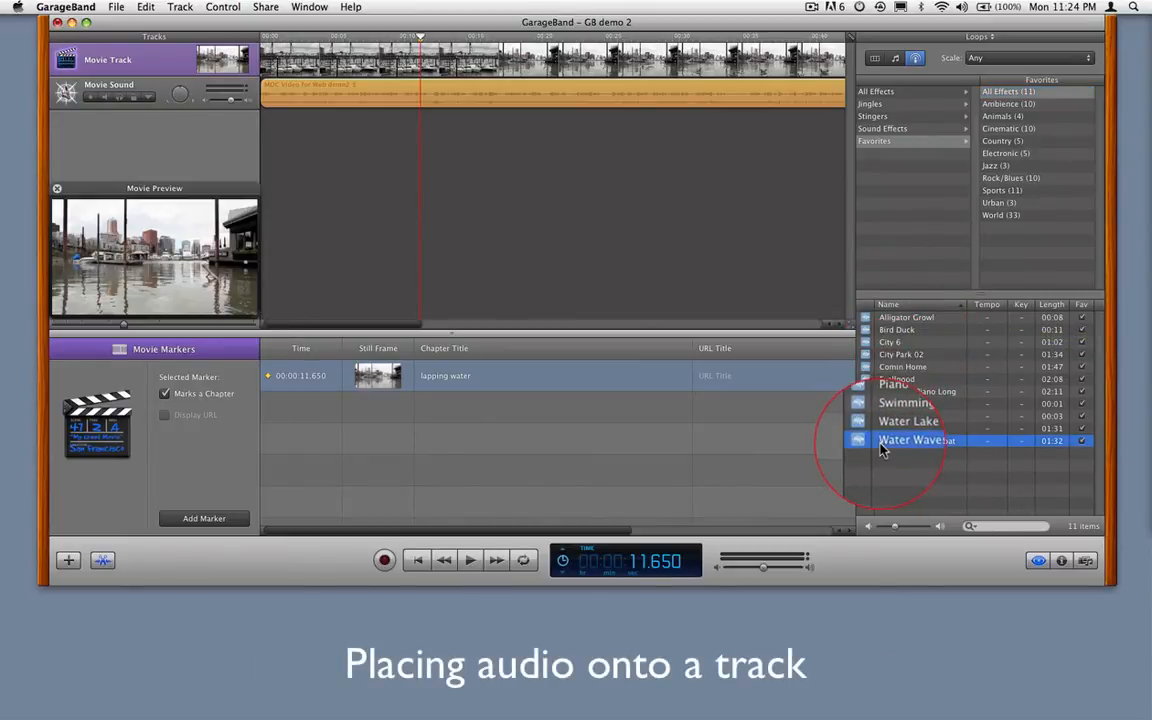
pyautogui.moveTo(881, 449); pyautogui.dragTo(421, 151)
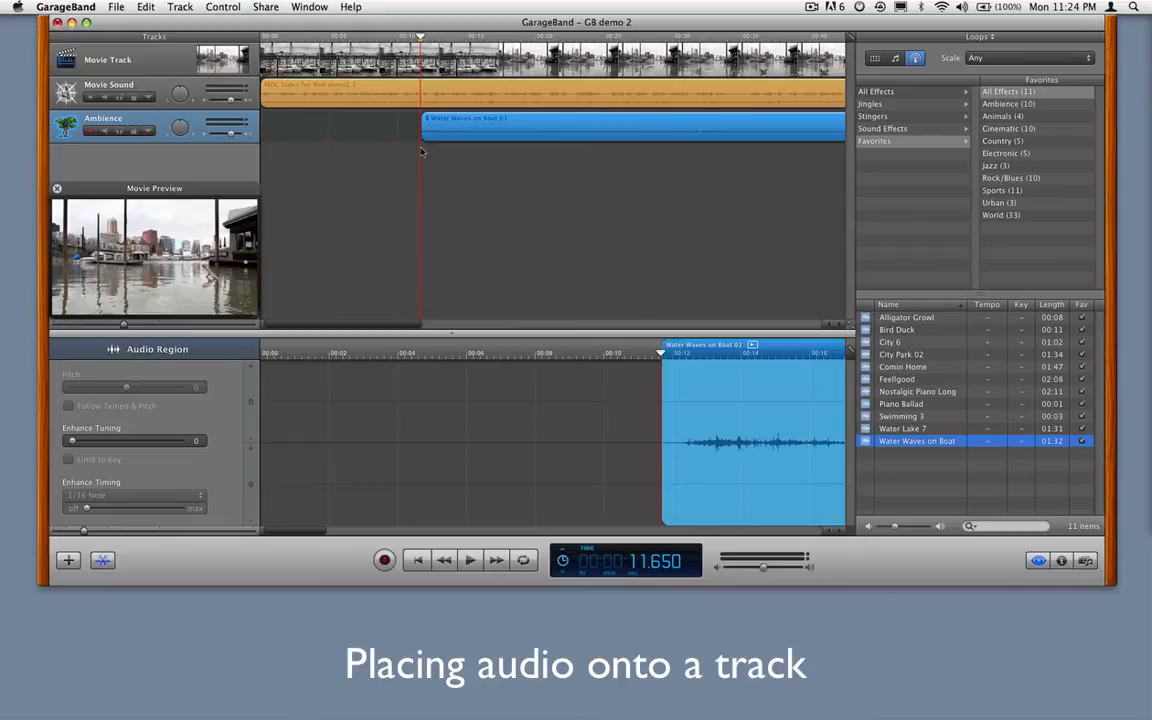
pyautogui.click(180, 7)
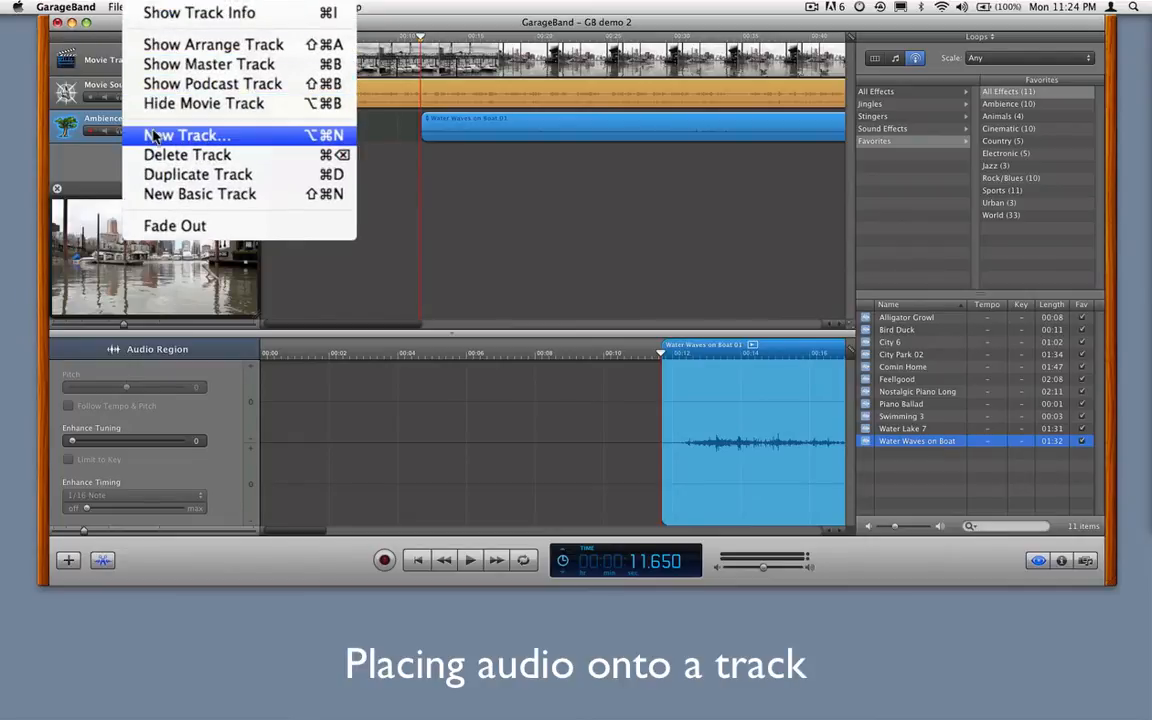
pyautogui.click(149, 196)
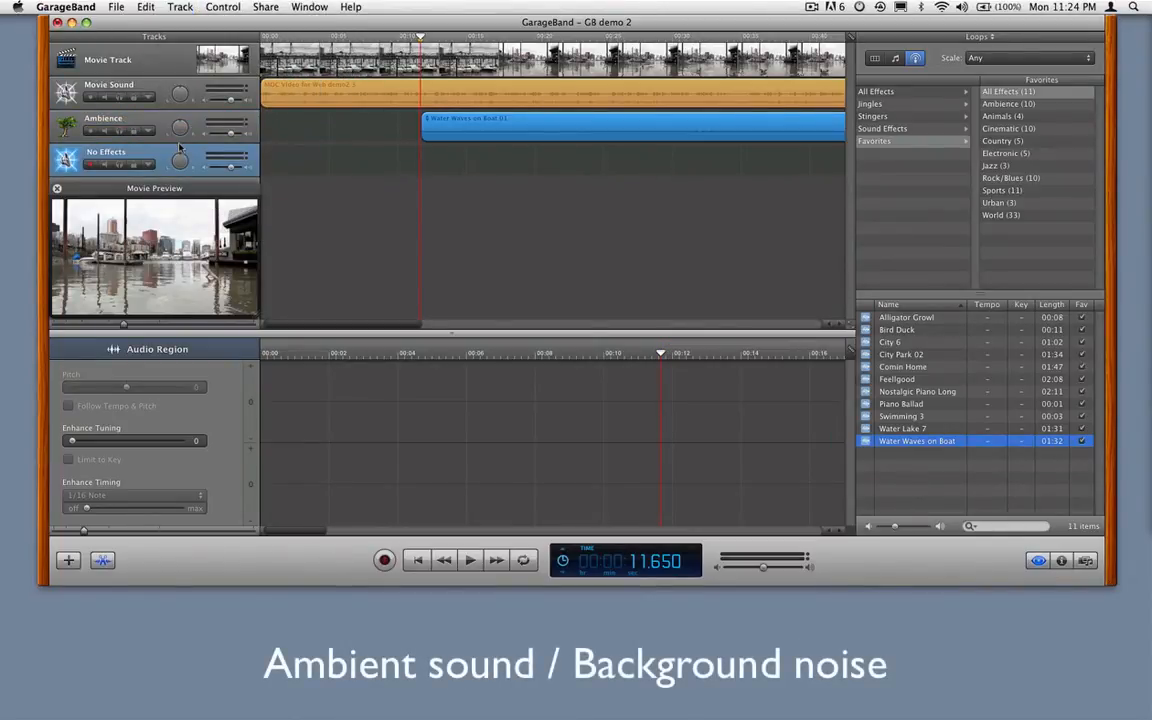